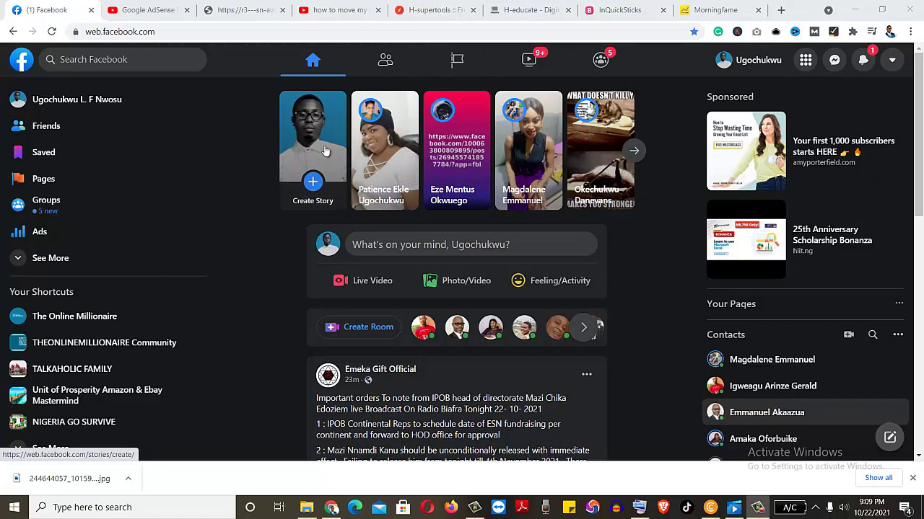
Step: View the personal profile from its cover photo down to the intro, and return to the home feed
click(326, 247)
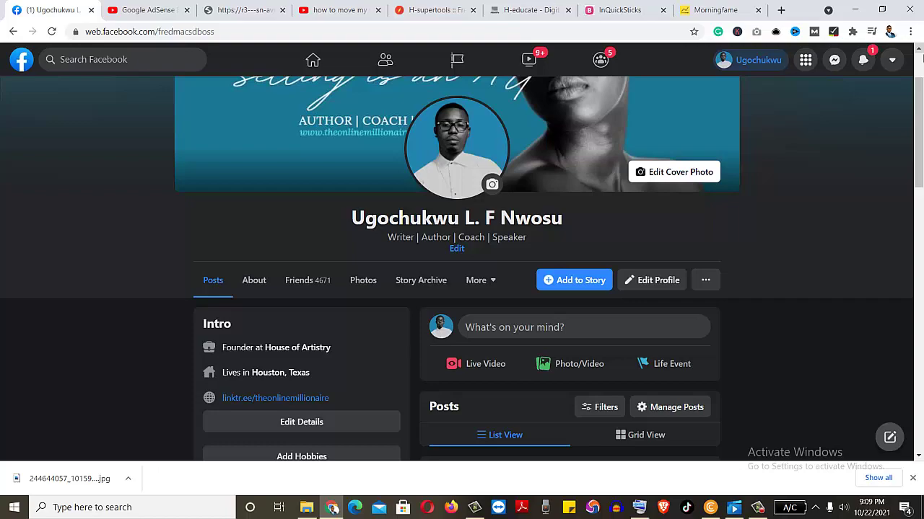
drag(920, 99, 921, 292)
click(289, 95)
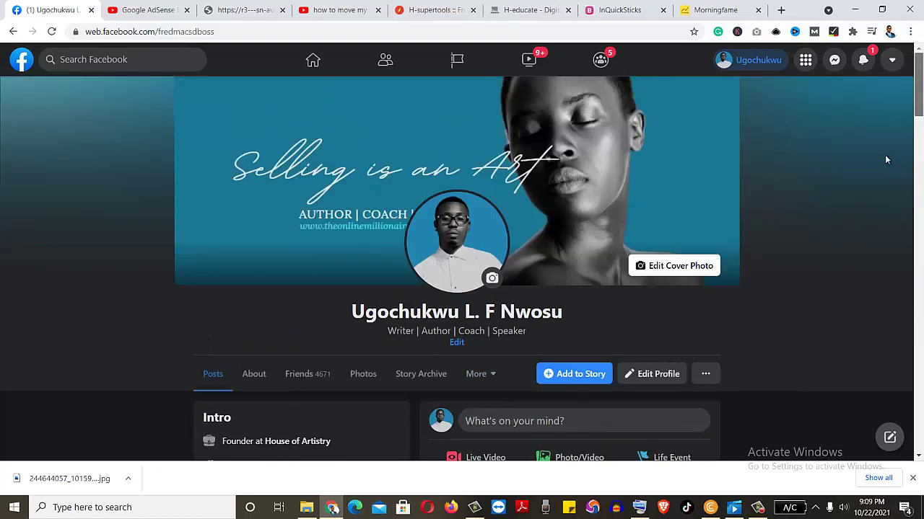
click(312, 60)
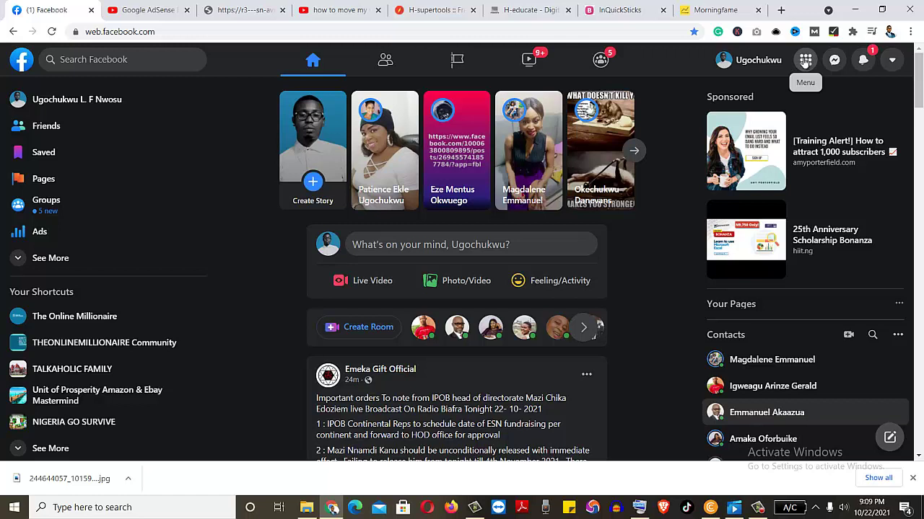
Step: Go to the list of managed Pages and open The Online Millionaire page
click(805, 61)
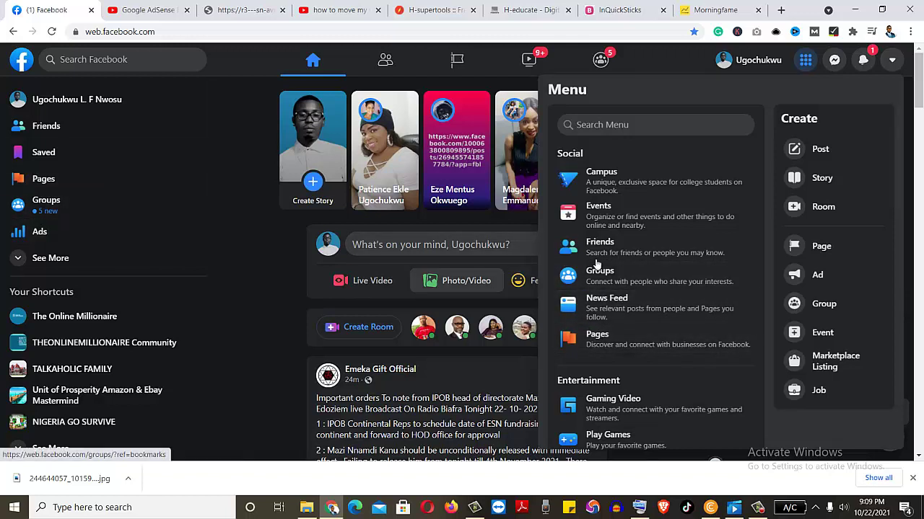
click(599, 337)
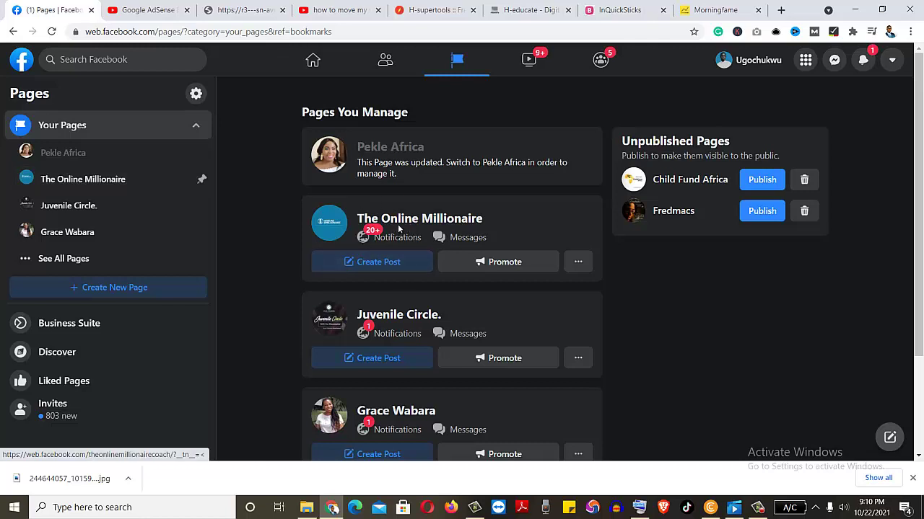
click(67, 180)
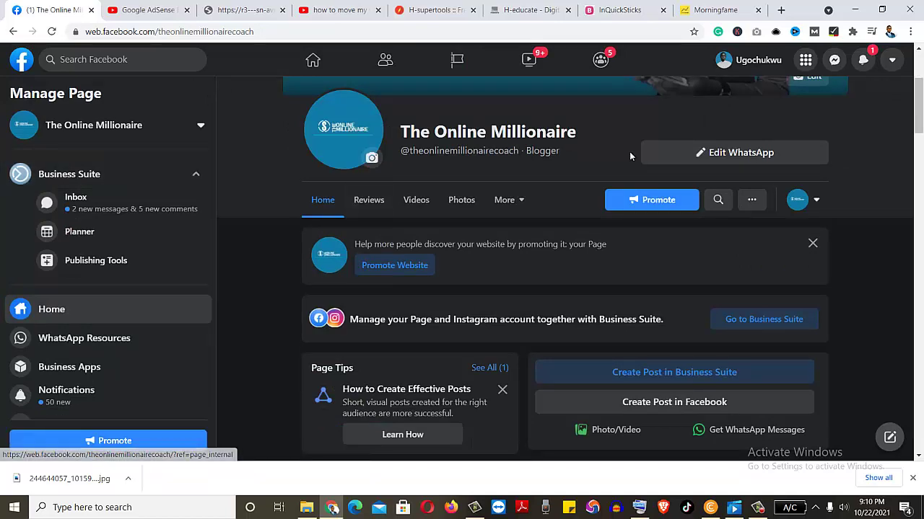
drag(919, 97, 920, 66)
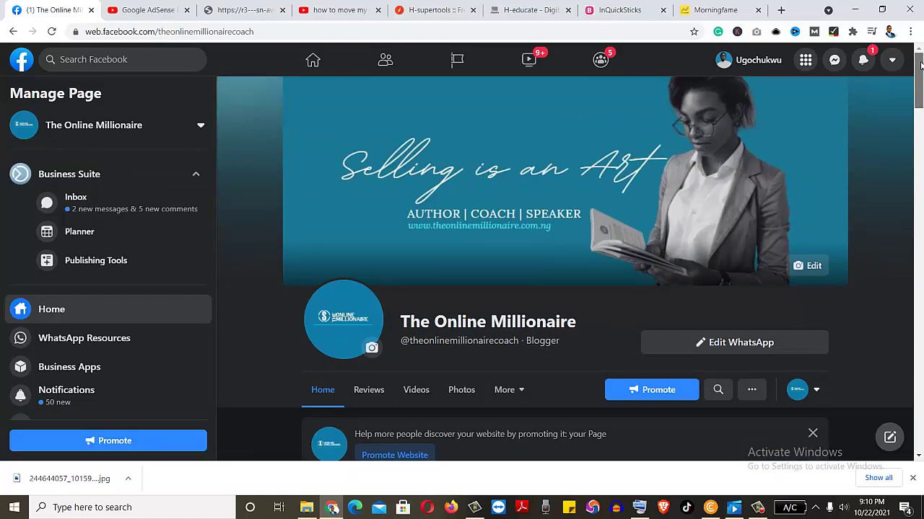
mouse_move(920, 66)
mouse_down()
mouse_move(921, 187)
mouse_move(920, 66)
mouse_up()
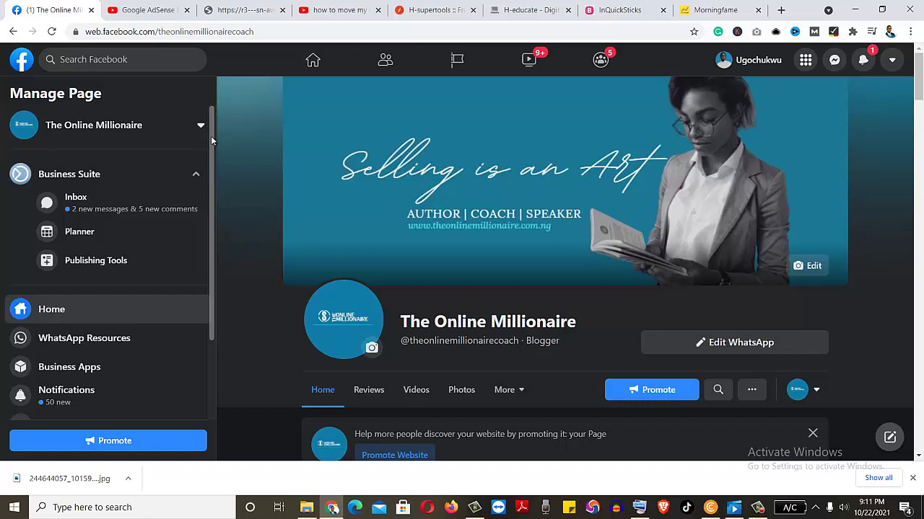
Step: Open the Page Roles section in the settings of The Online Millionaire page
drag(209, 125, 206, 253)
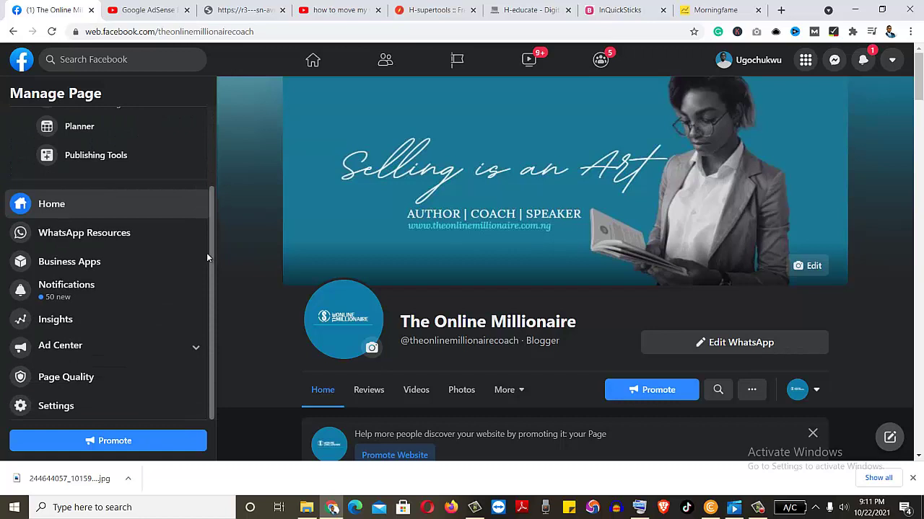
click(45, 406)
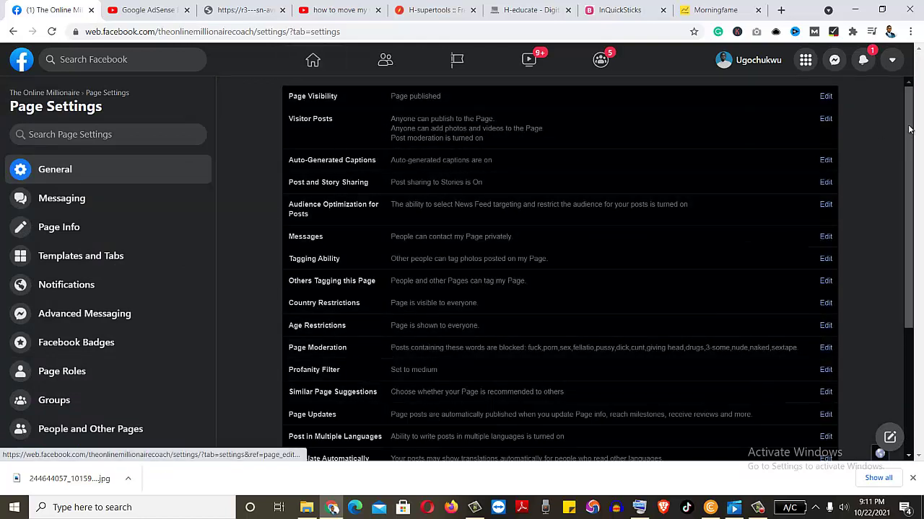
mouse_move(909, 128)
mouse_down()
mouse_move(919, 256)
mouse_move(918, 131)
mouse_up()
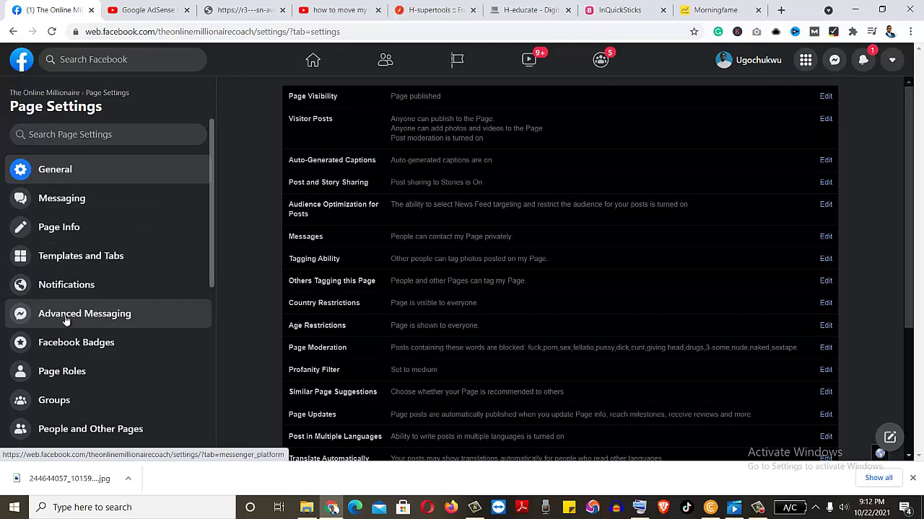
click(53, 372)
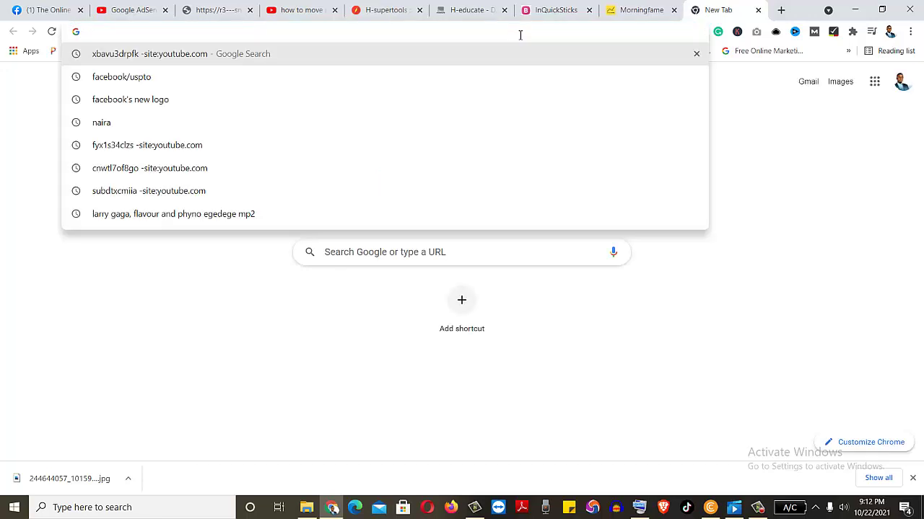
Step: Load facebook.com in a new browser tab
text(fav)
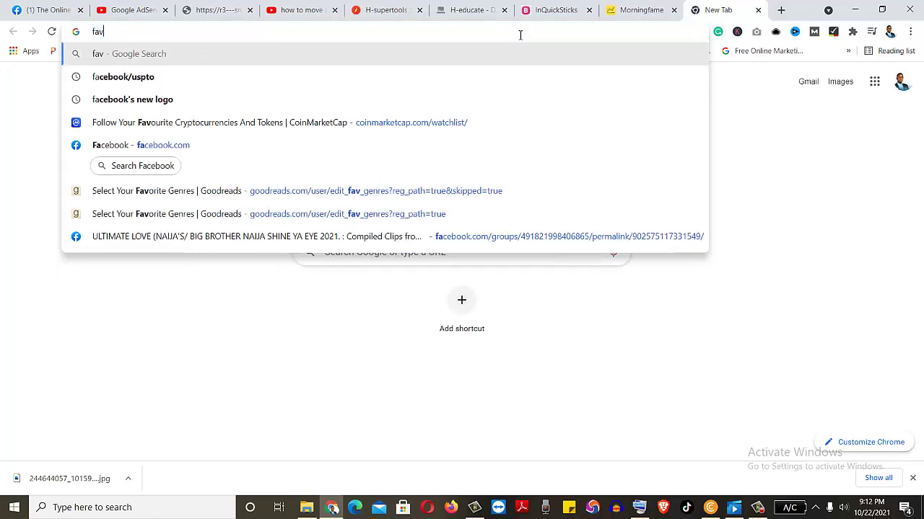
key(BackSpace)
text(ce)
key(Right)
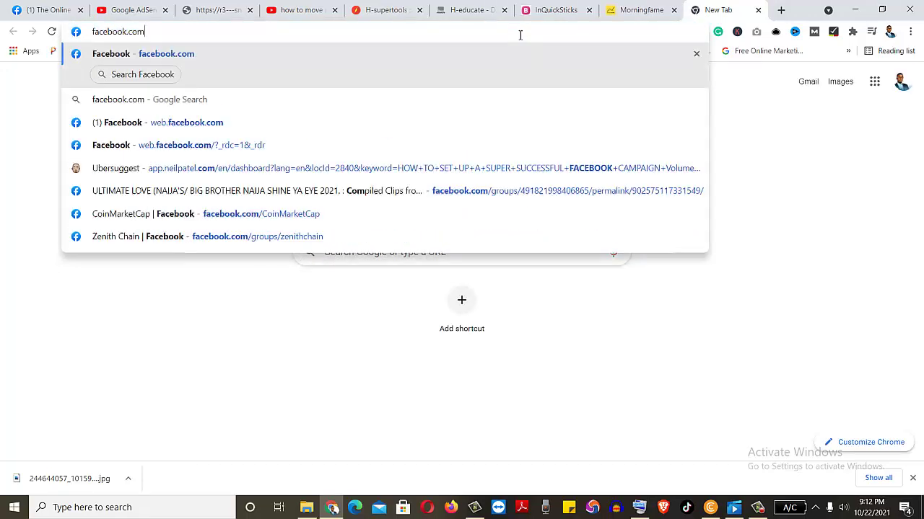
key(Return)
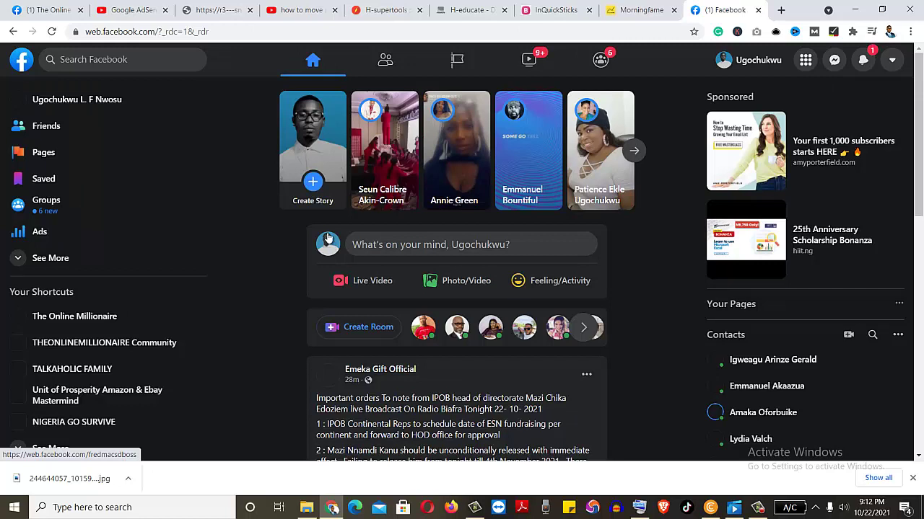
Step: Open the personal profile from the home feed and copy its web address
click(289, 169)
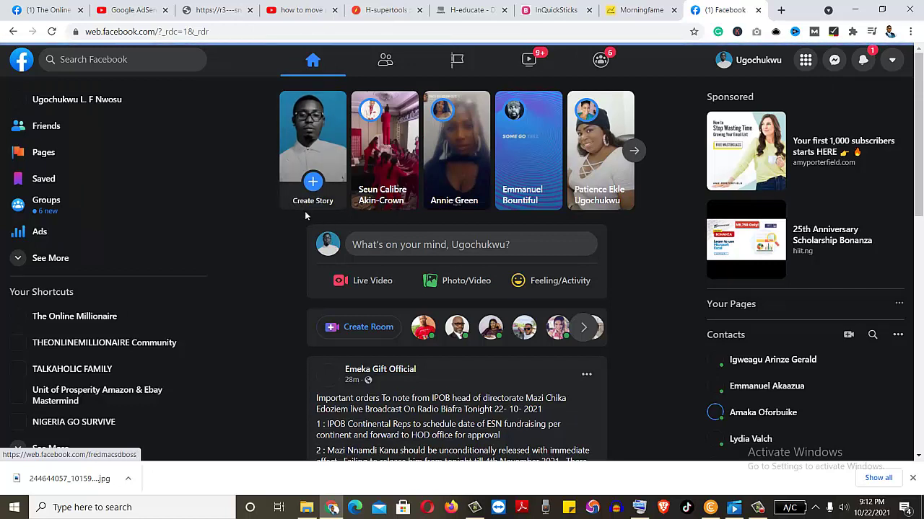
click(329, 248)
click(193, 32)
key(ctrl+c)
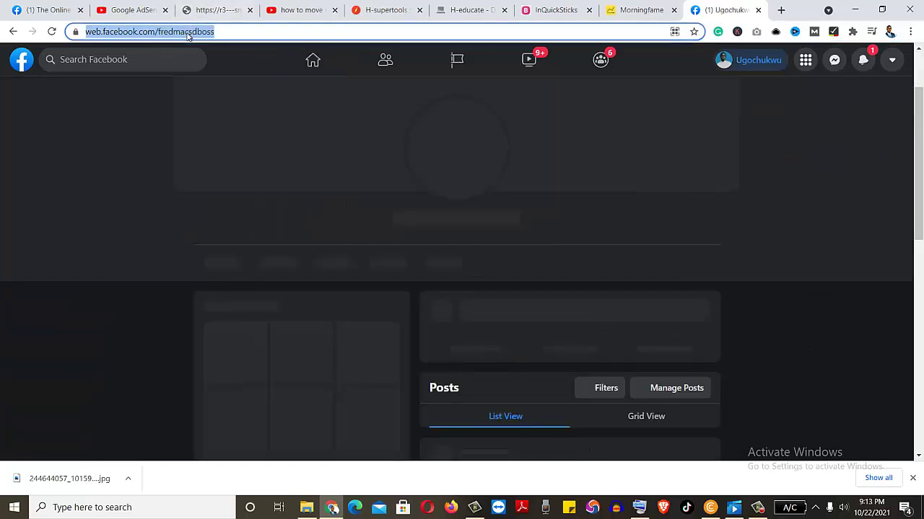
right_click(193, 33)
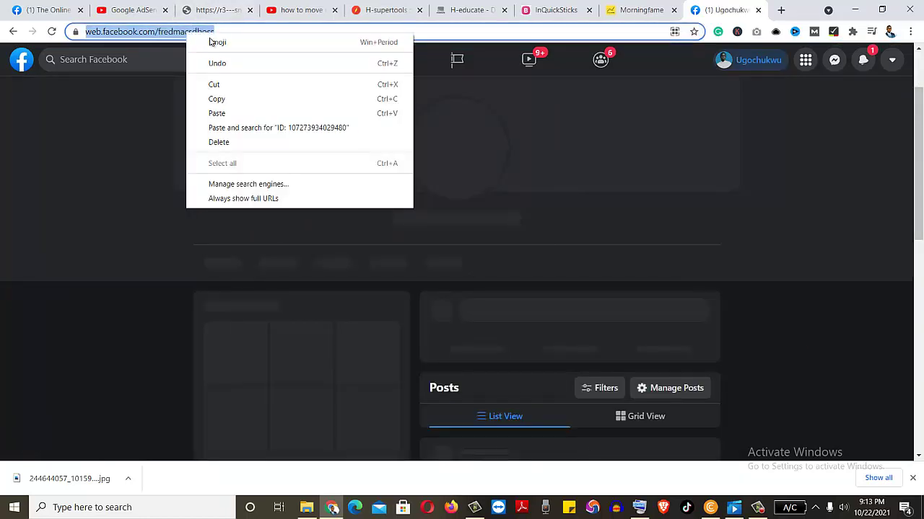
click(218, 100)
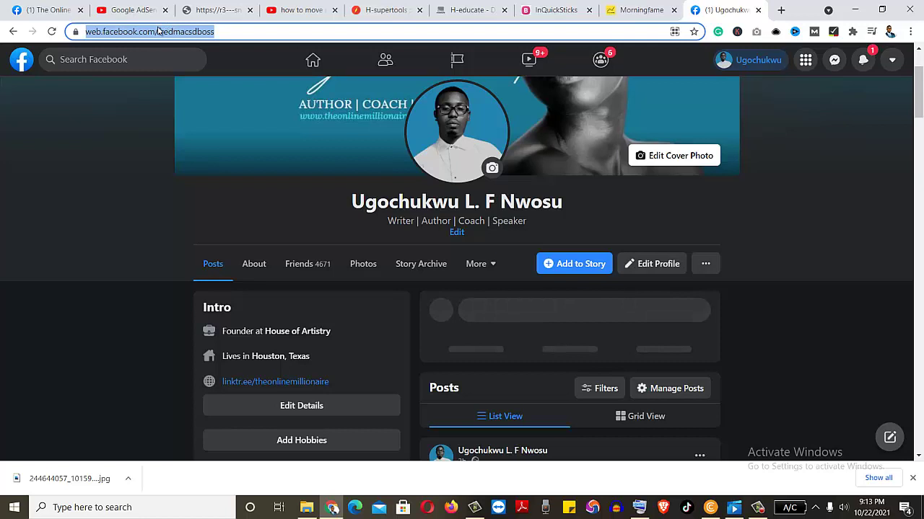
Step: Return to the page's Page Roles settings and go to the Assign a New Page Role section
click(69, 13)
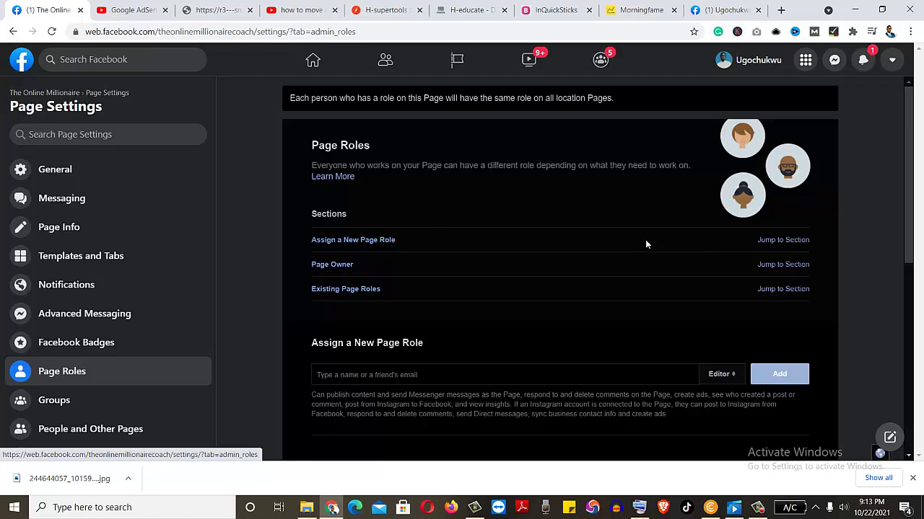
click(785, 241)
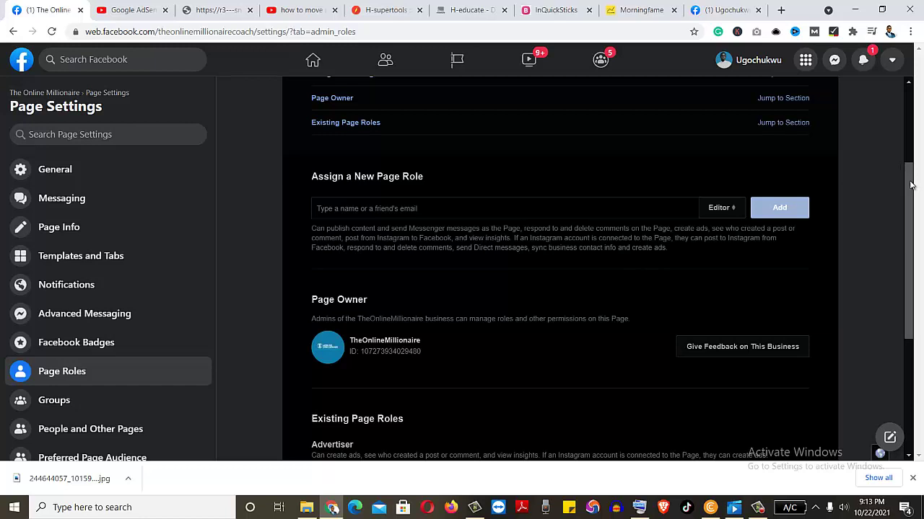
drag(911, 185, 908, 186)
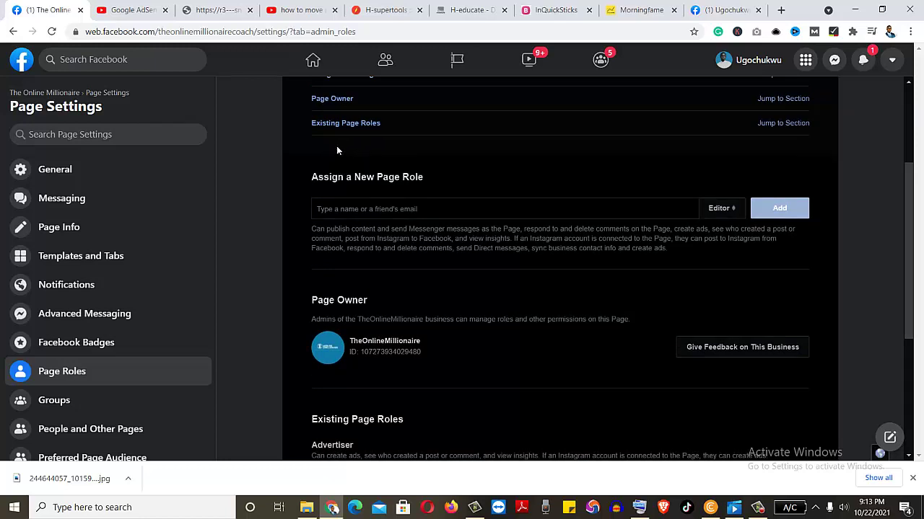
scroll(796, 144, up, 1)
scroll(504, 143, down, 1)
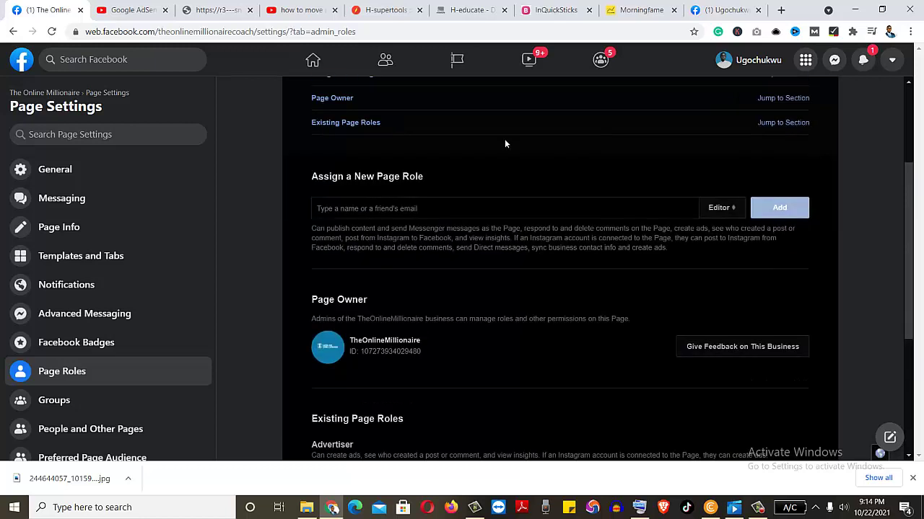
Step: Paste the copied profile link as the person for the new page role and set the role to Admin
click(517, 201)
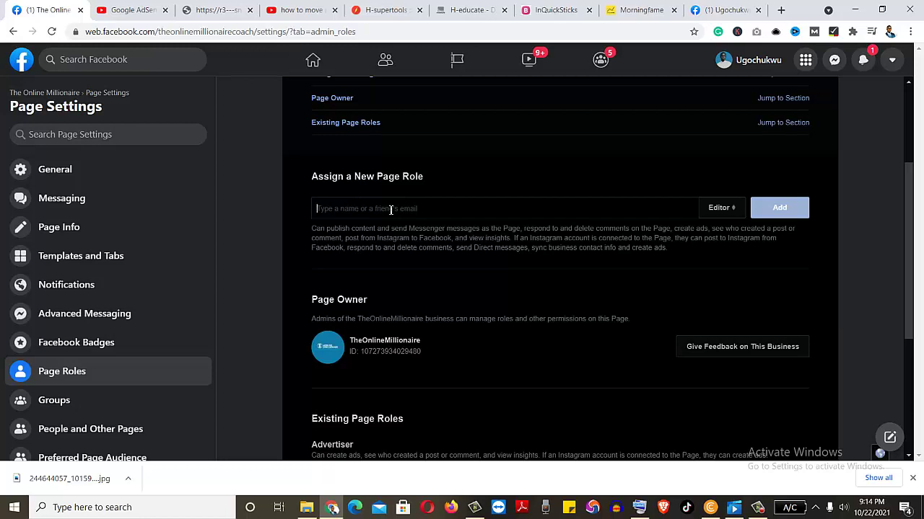
key(ctrl+v)
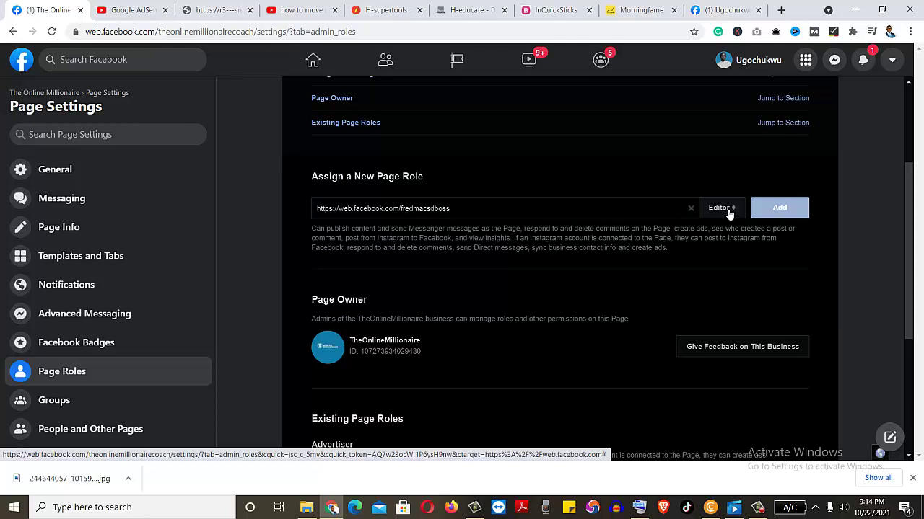
click(730, 212)
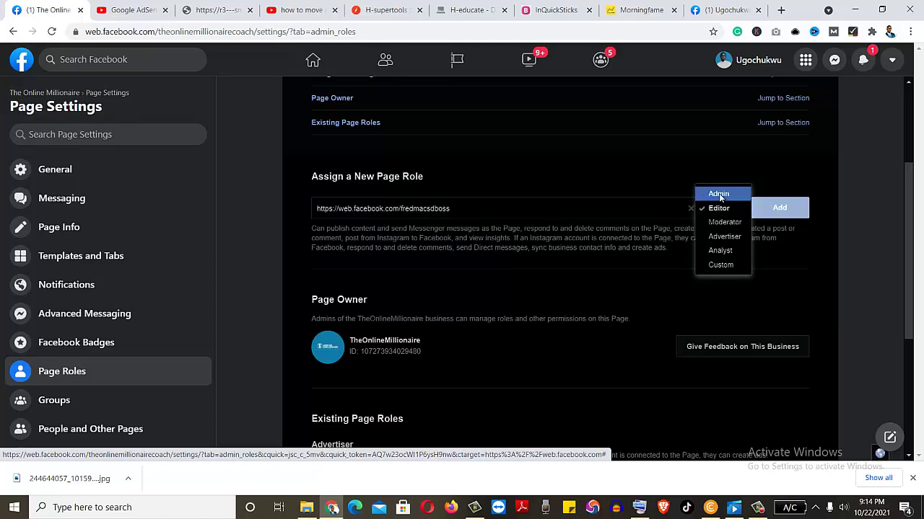
click(718, 195)
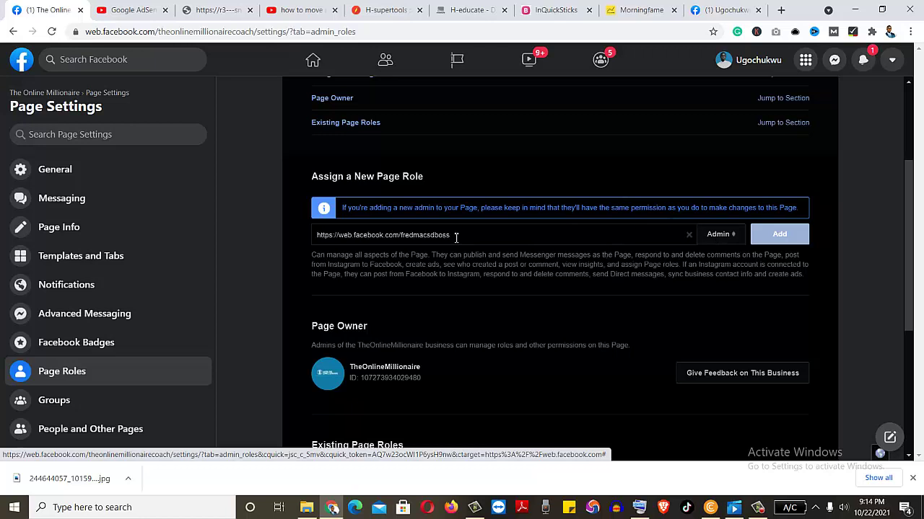
Step: In the other Facebook tab, find the intended admin's verified profile through search and copy its web address
click(719, 12)
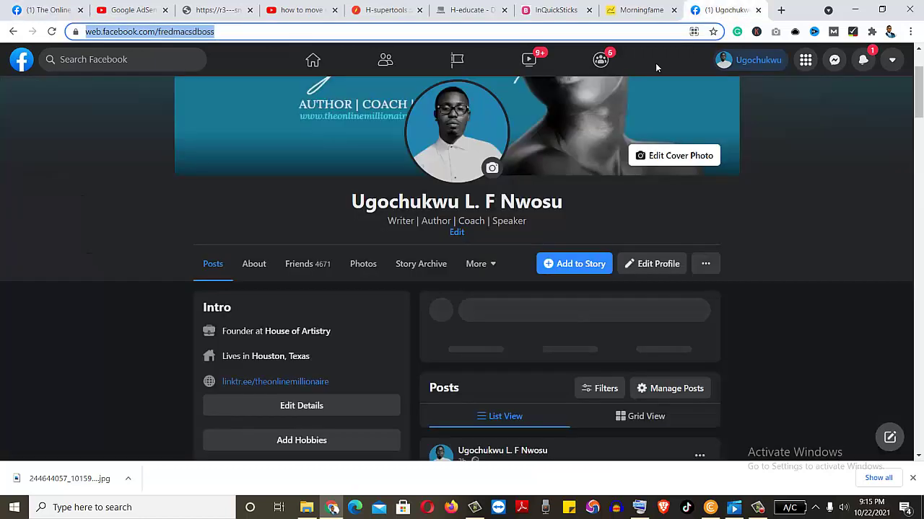
click(313, 64)
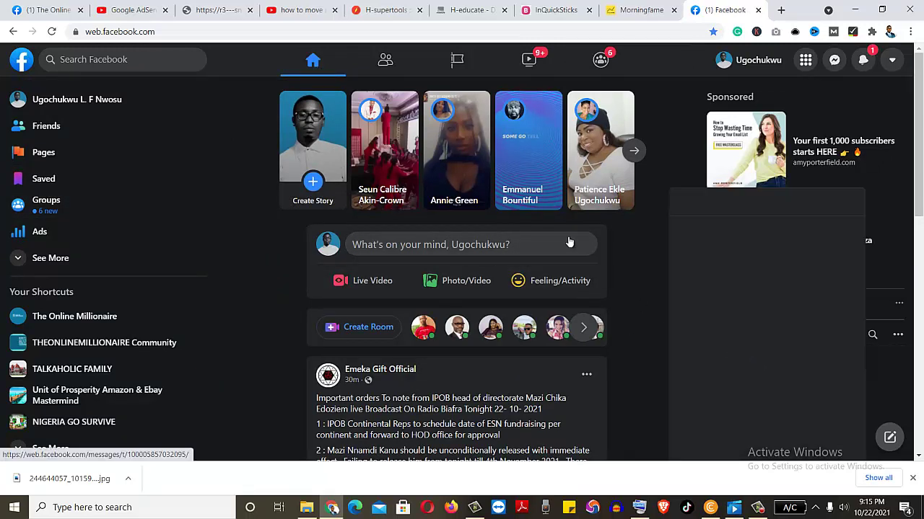
click(122, 59)
click(79, 213)
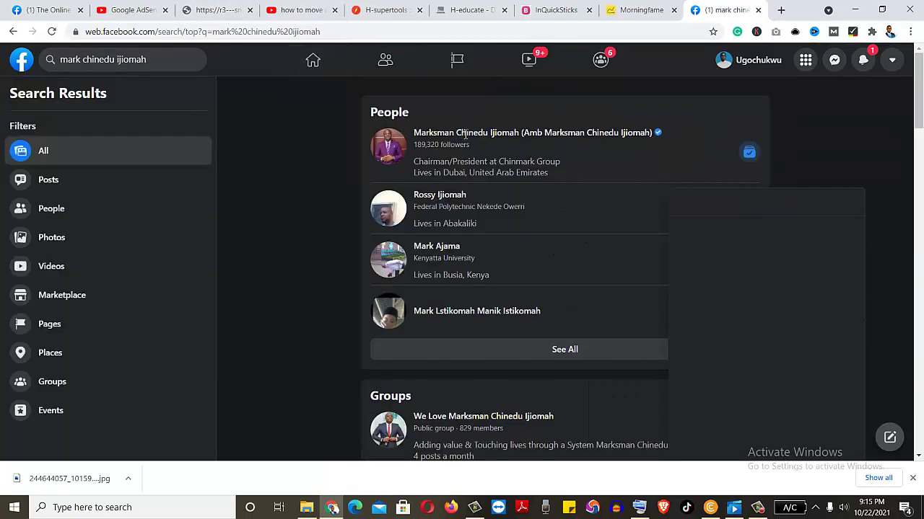
click(465, 135)
right_click(138, 32)
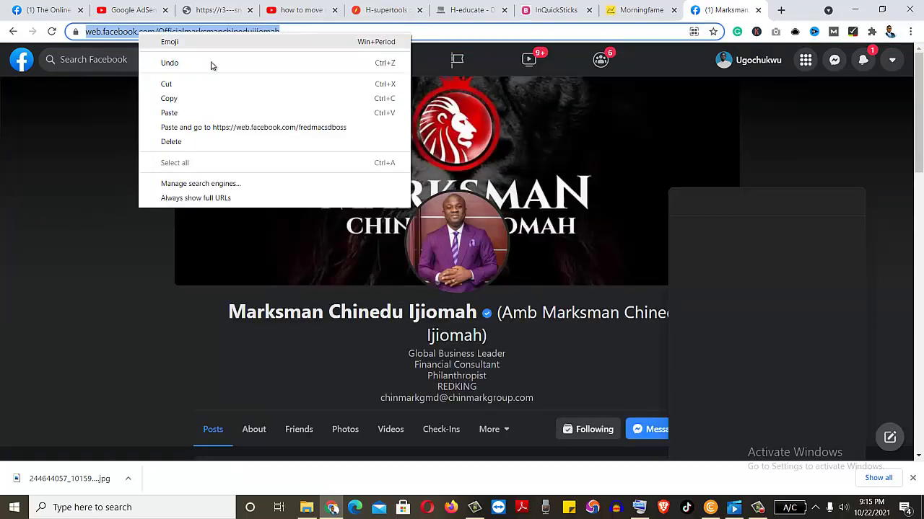
click(173, 98)
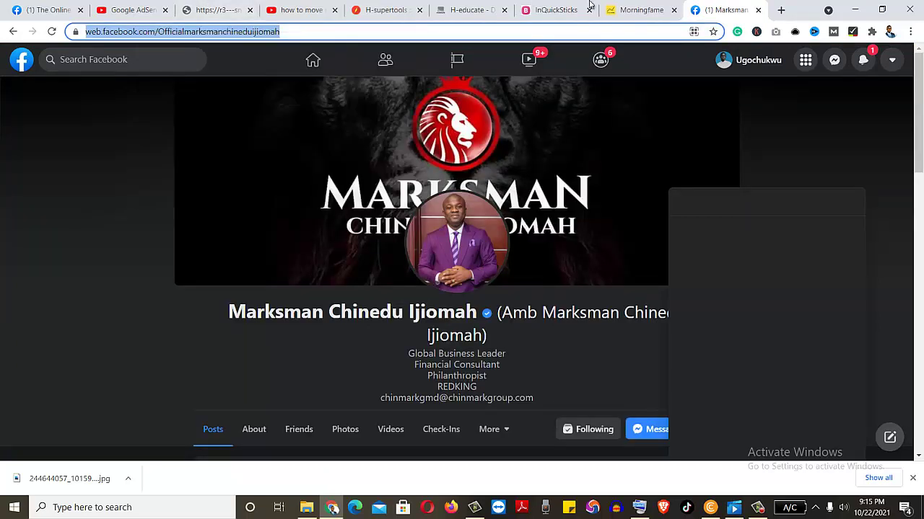
Step: Back in Page Roles, replace the profile link in the new role entry with the newly copied one
click(43, 10)
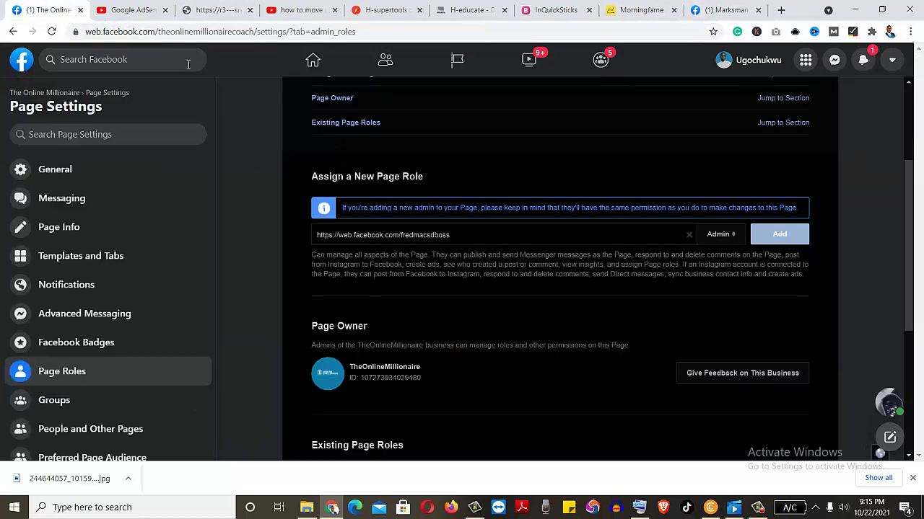
triple_click(384, 241)
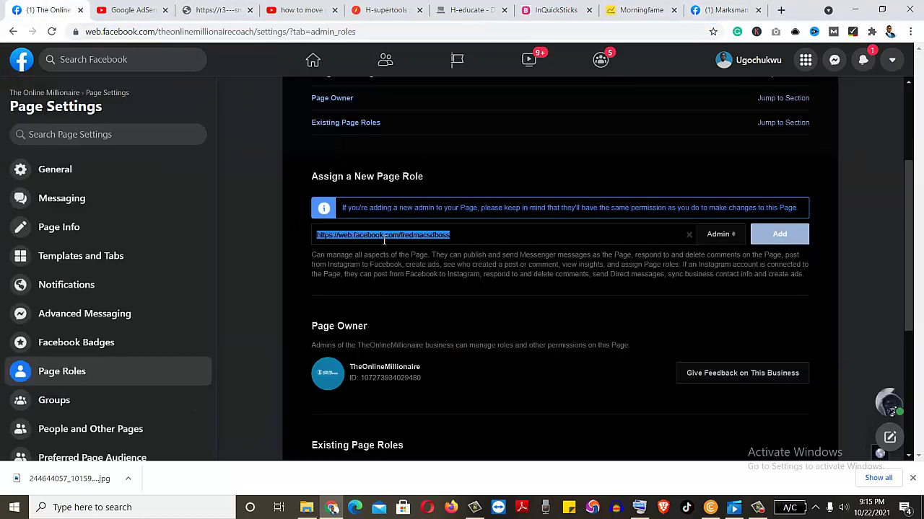
key(BackSpace)
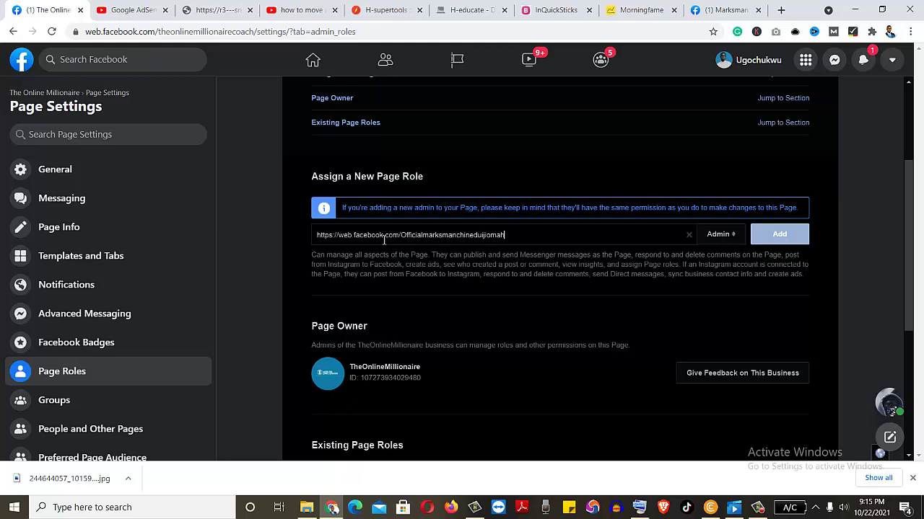
Step: Set the role in the new page role entry to Editor
click(719, 233)
click(718, 246)
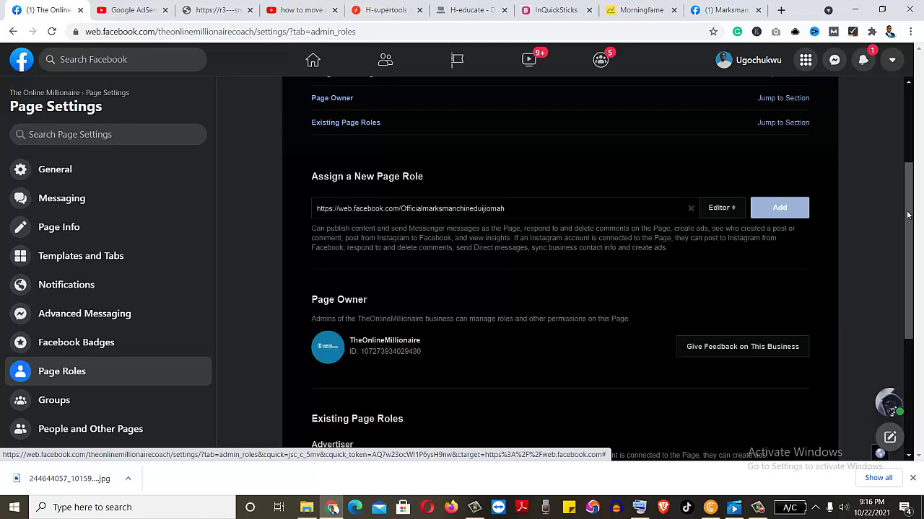
drag(908, 209, 907, 249)
scroll(887, 231, up, 2)
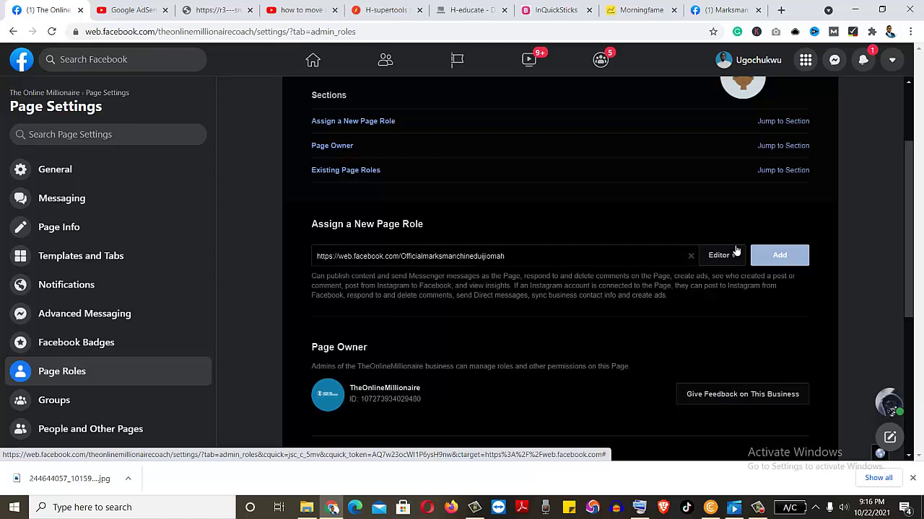
Step: In the other Facebook tab, go to the Pages overview and expand the list to see all managed pages
click(725, 10)
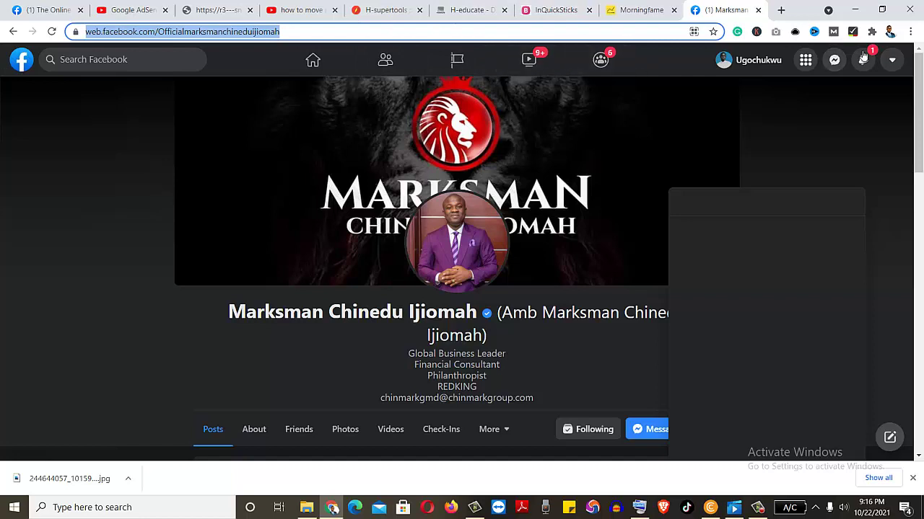
click(805, 59)
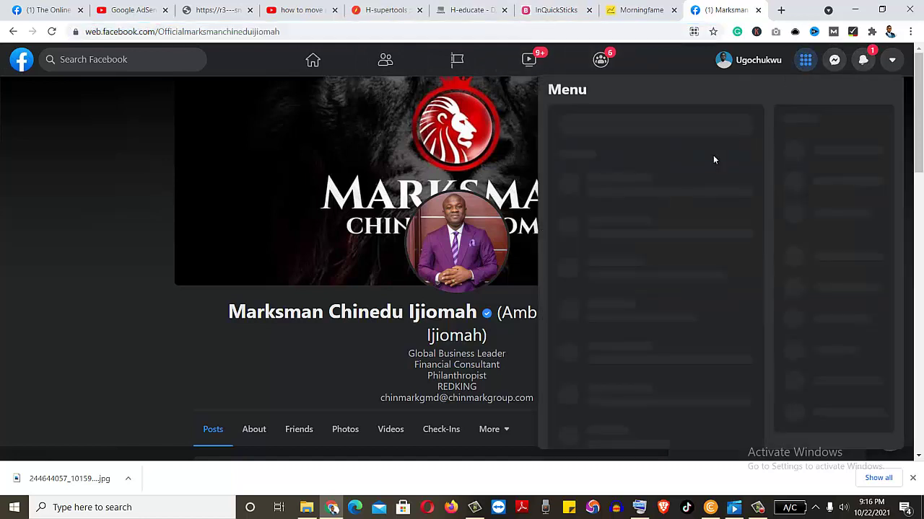
click(312, 63)
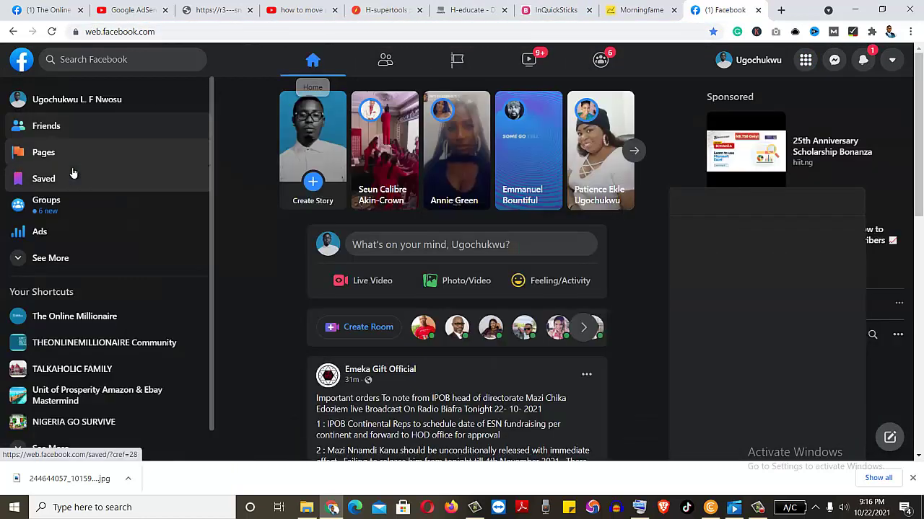
click(45, 152)
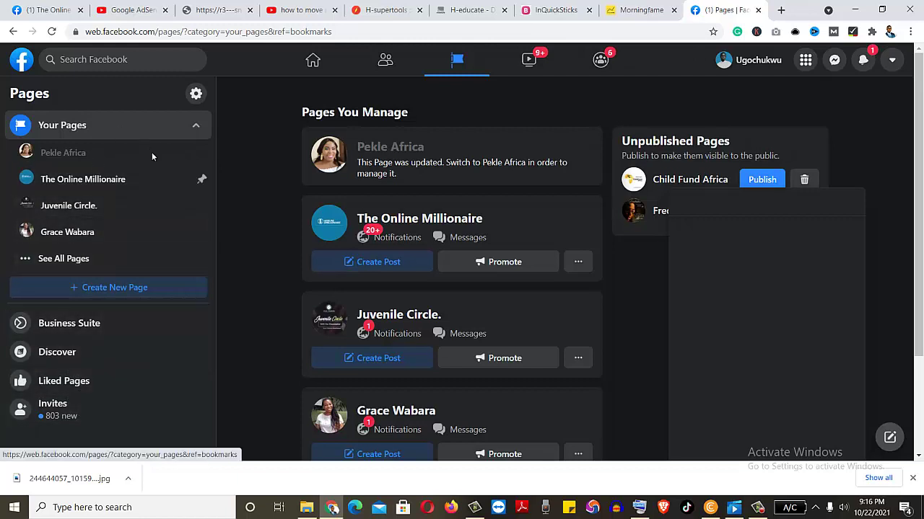
click(85, 264)
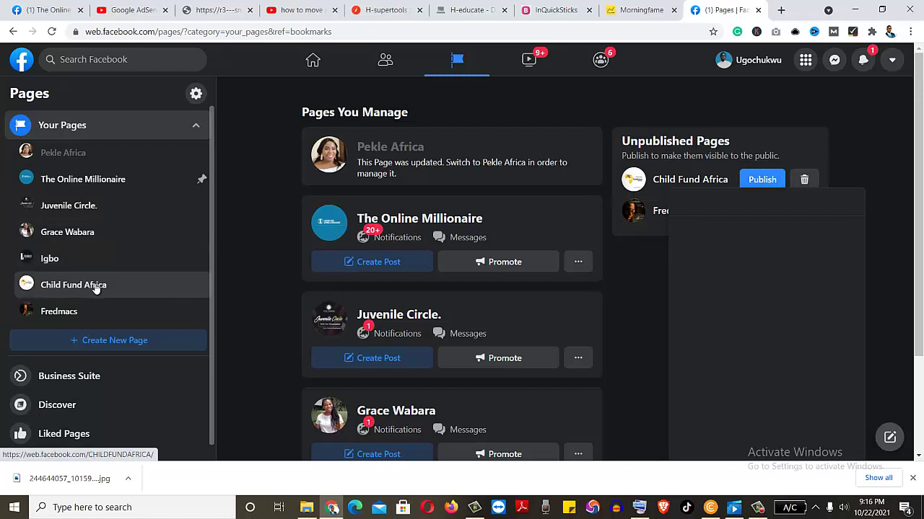
scroll(209, 216, down, 1)
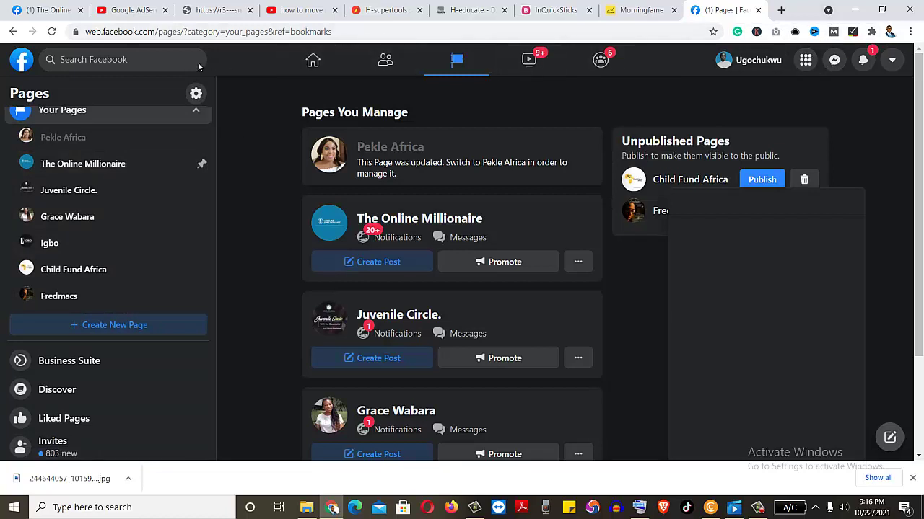
Step: Search Facebook for btc and, among the Pages results, open the BTC page described as "how to make cool cash"
click(157, 59)
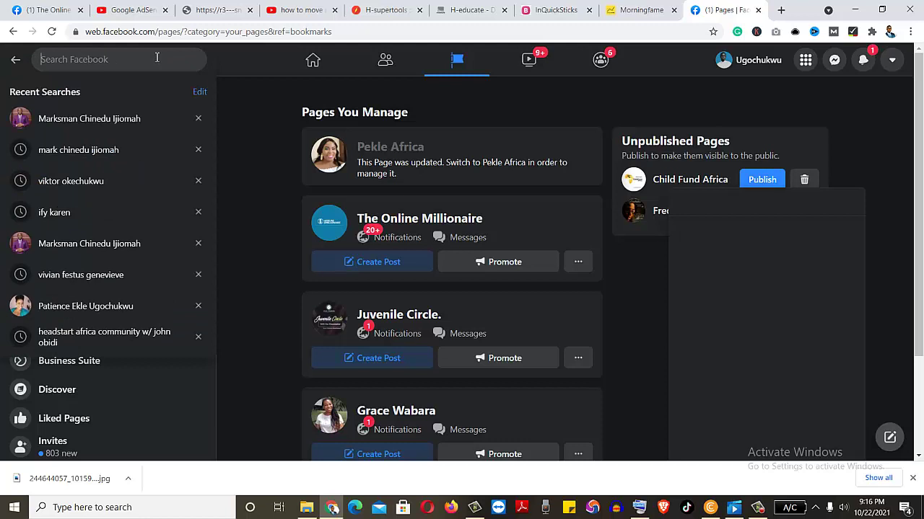
text(b)
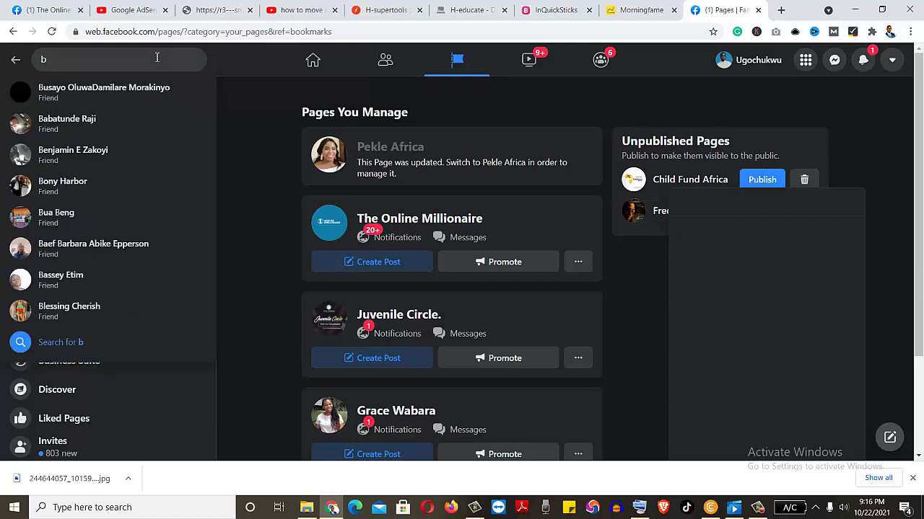
key(BackSpace)
text(tc)
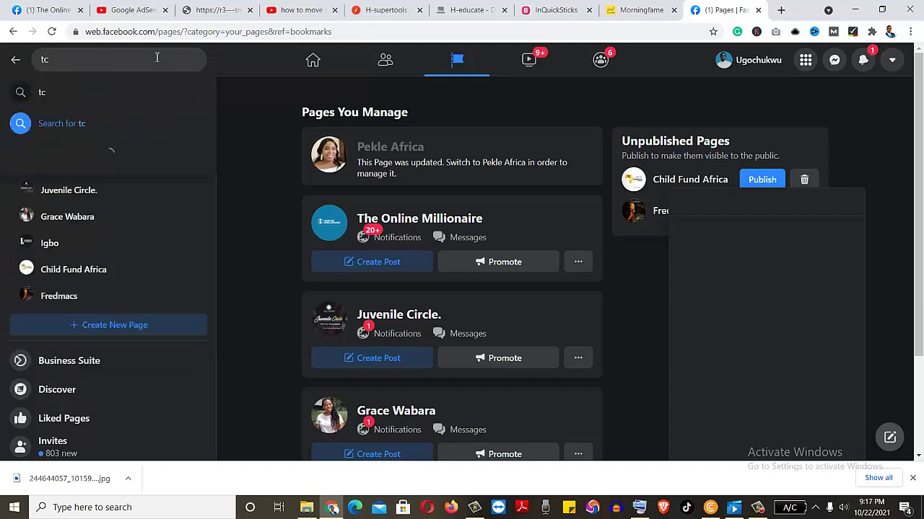
key(BackSpace)
key(BackSpace)
text(btx)
key(BackSpace)
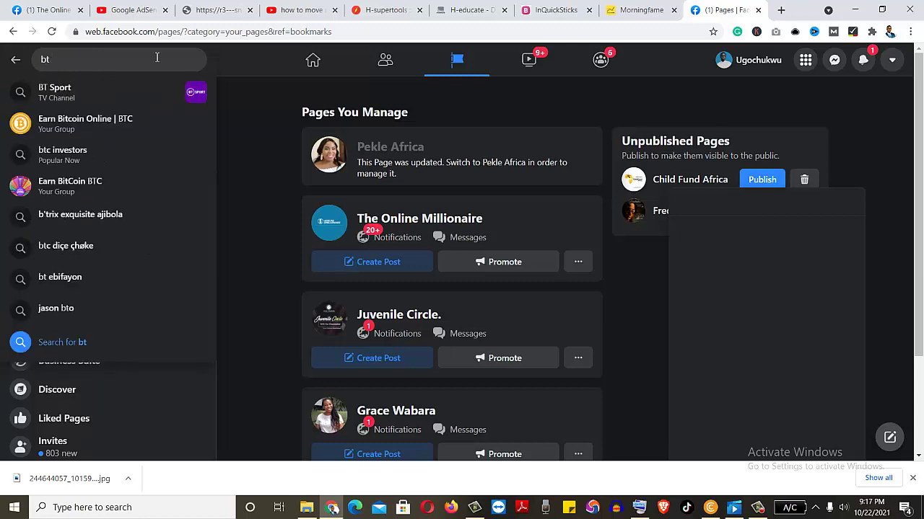
text(c)
key(Return)
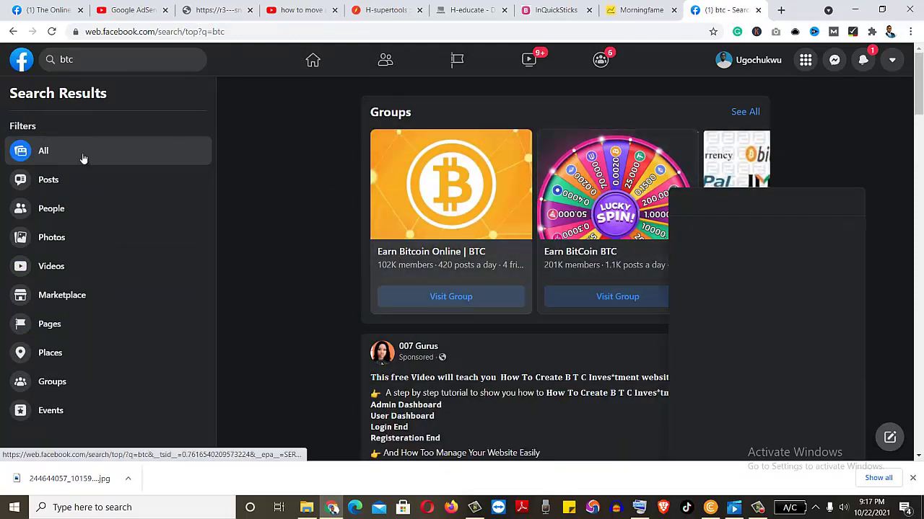
click(43, 325)
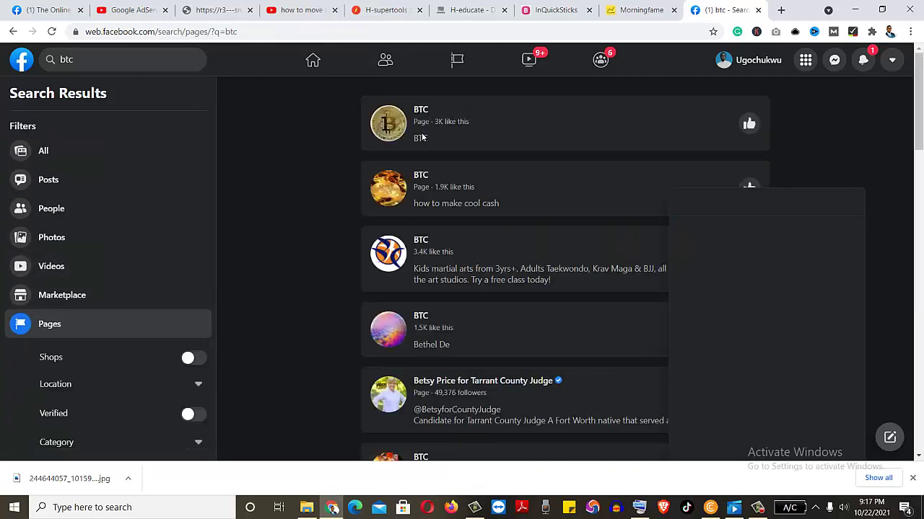
click(419, 181)
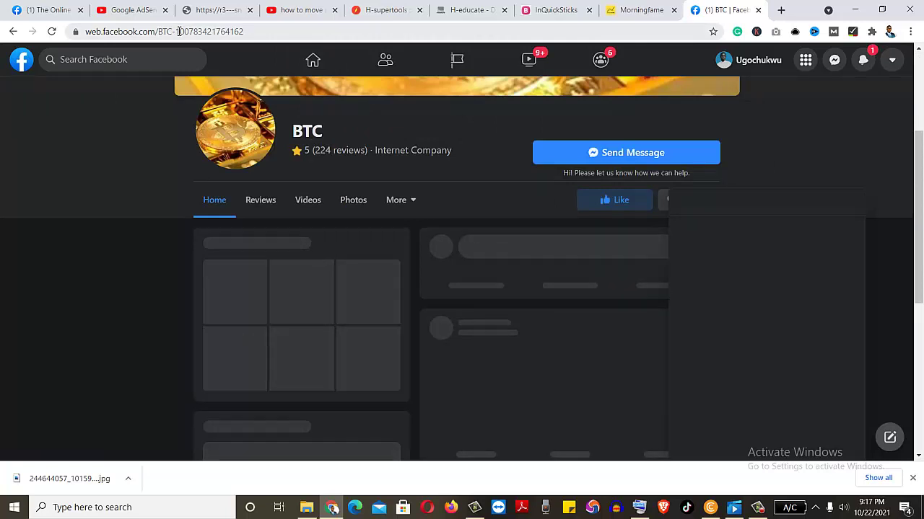
Step: Copy only the numeric page ID from the end of the BTC page's web address
drag(179, 31, 246, 32)
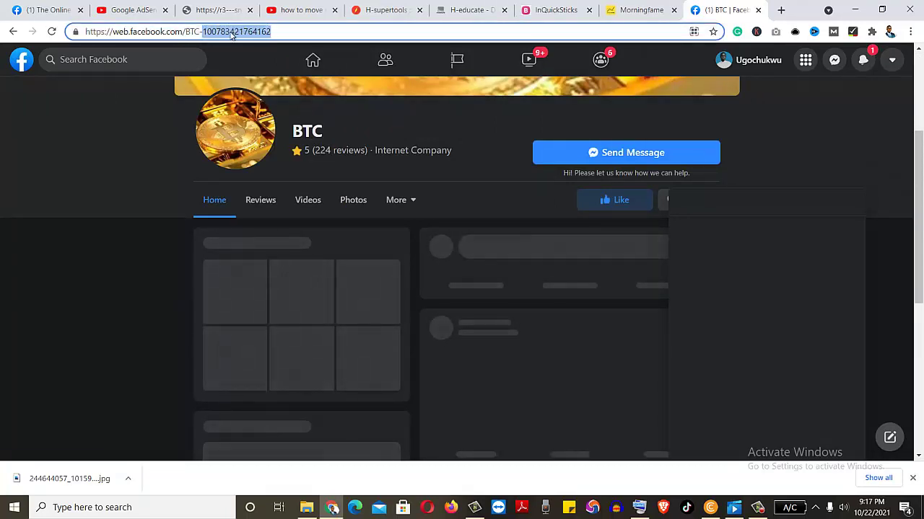
right_click(230, 34)
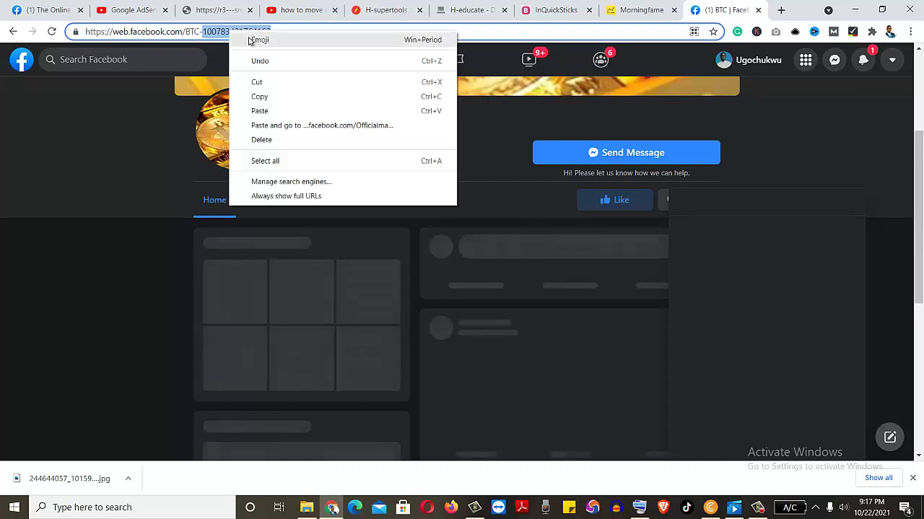
click(259, 98)
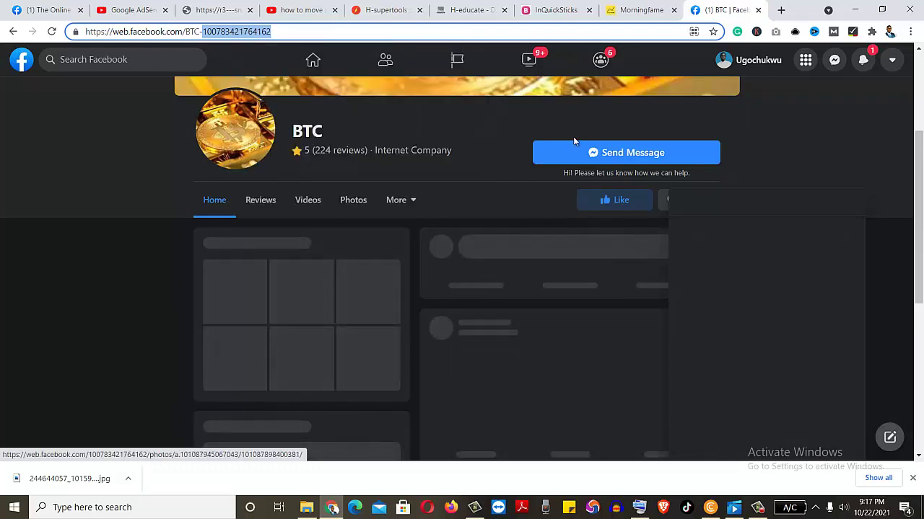
click(921, 98)
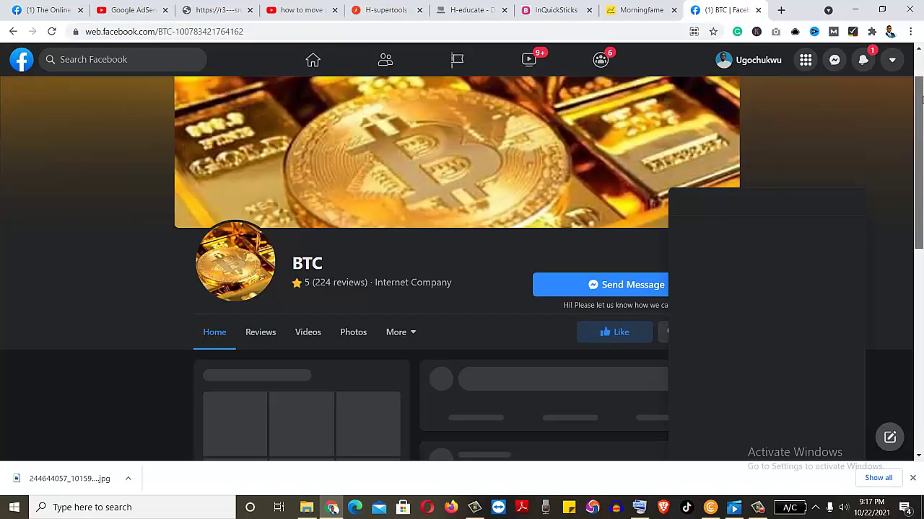
Step: Back in Page Roles, replace the profile link in the new role entry with the copied ID and set the role to Admin
click(58, 9)
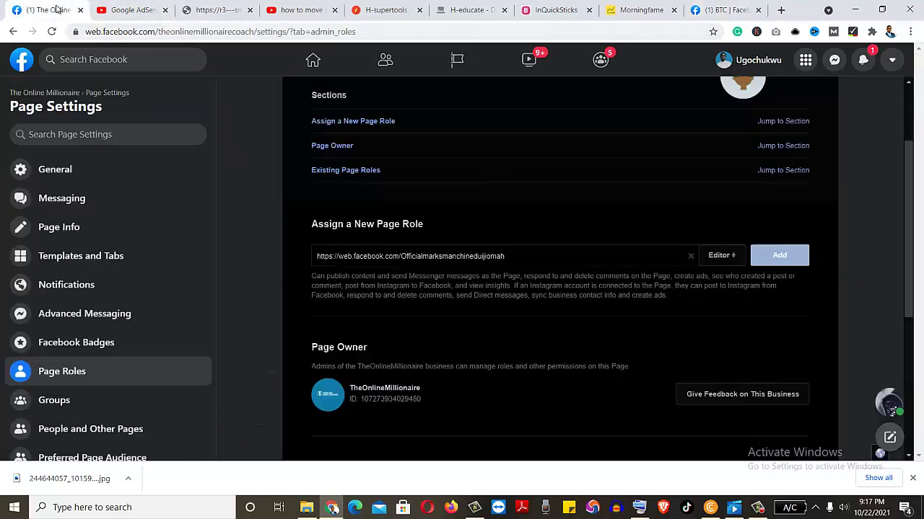
triple_click(421, 259)
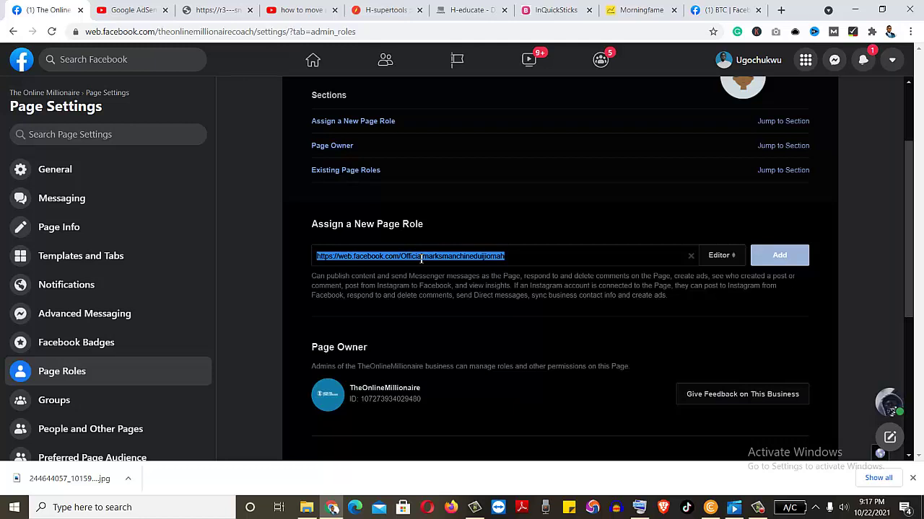
key(ctrl+v)
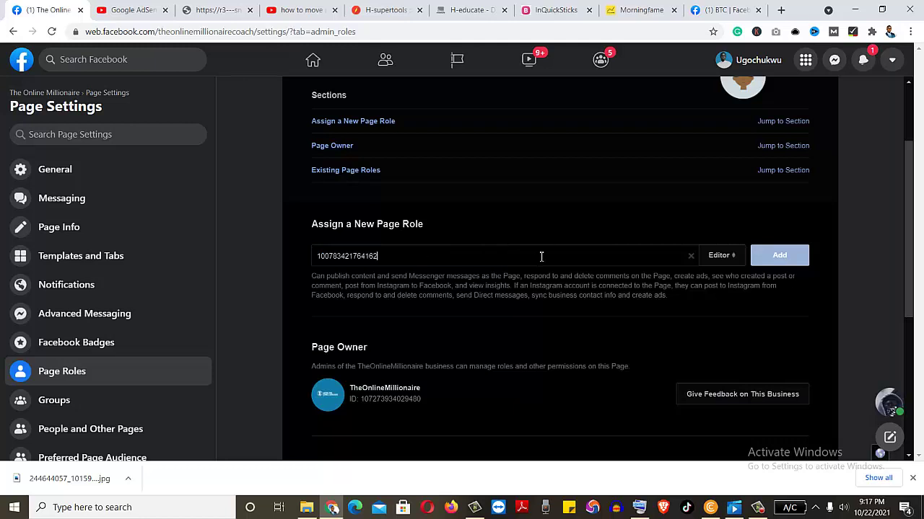
click(725, 257)
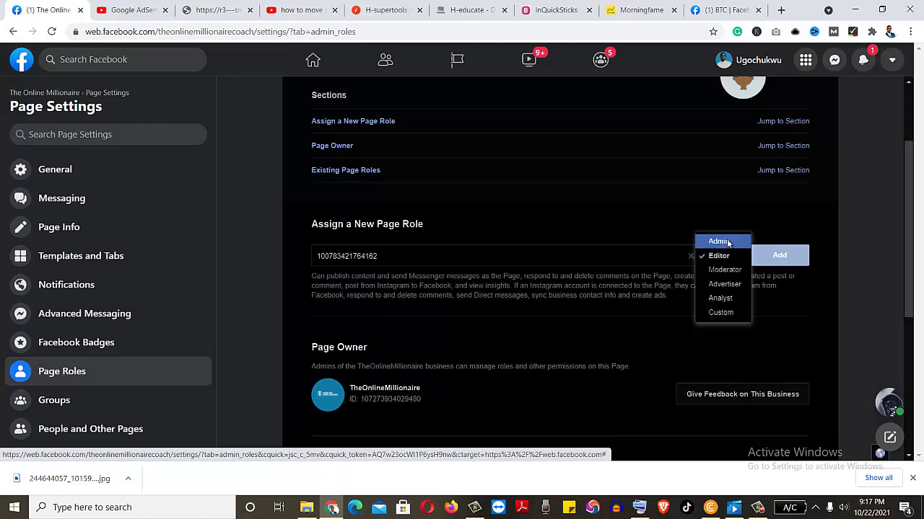
click(726, 242)
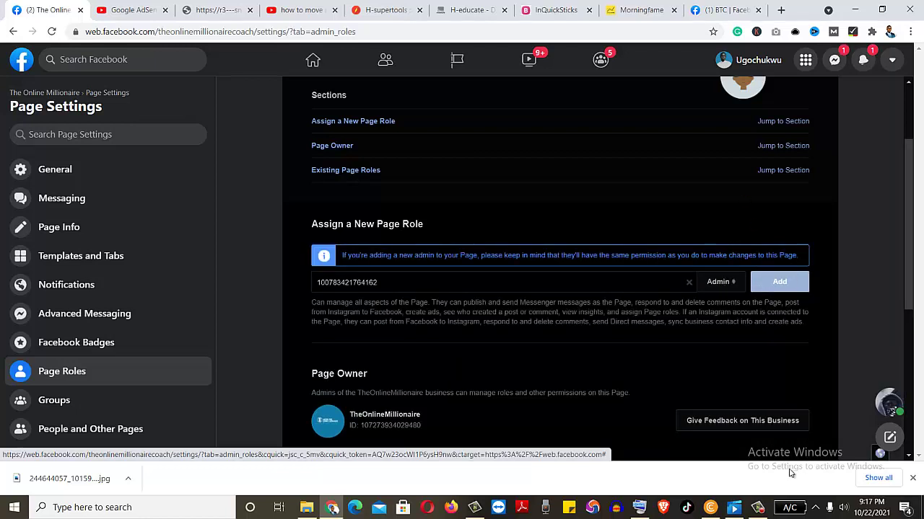
click(765, 508)
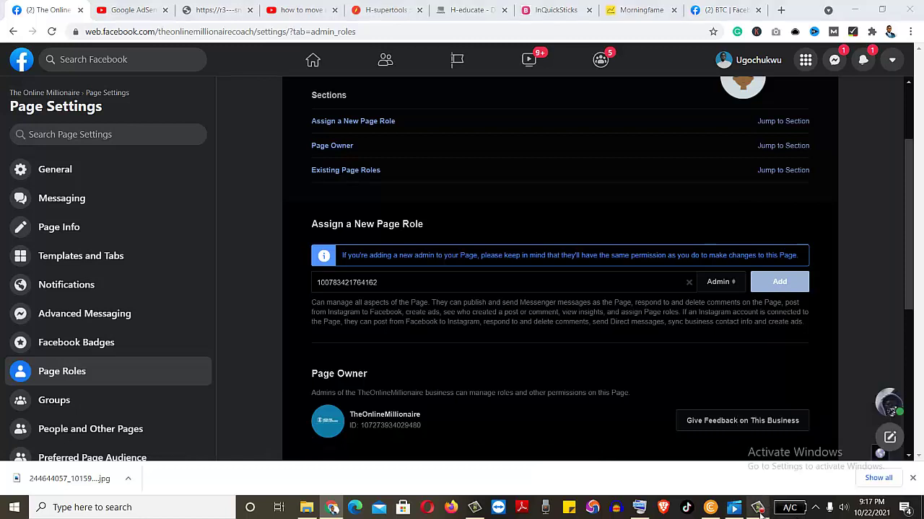